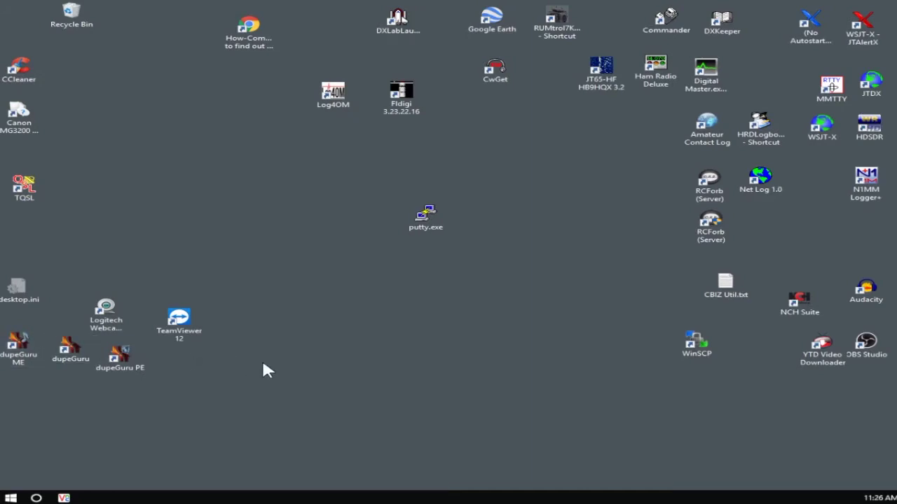
- Launch TQSL and select the first of its three installed callsign certificates
click(24, 186)
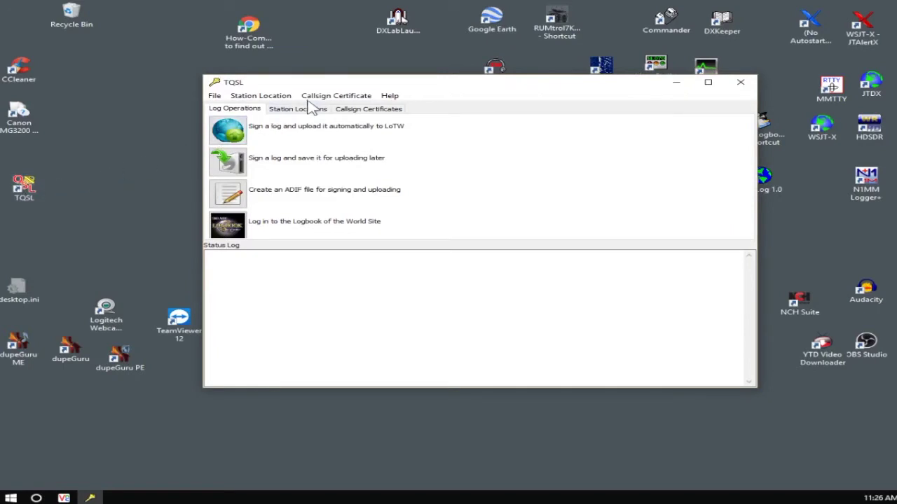
click(369, 108)
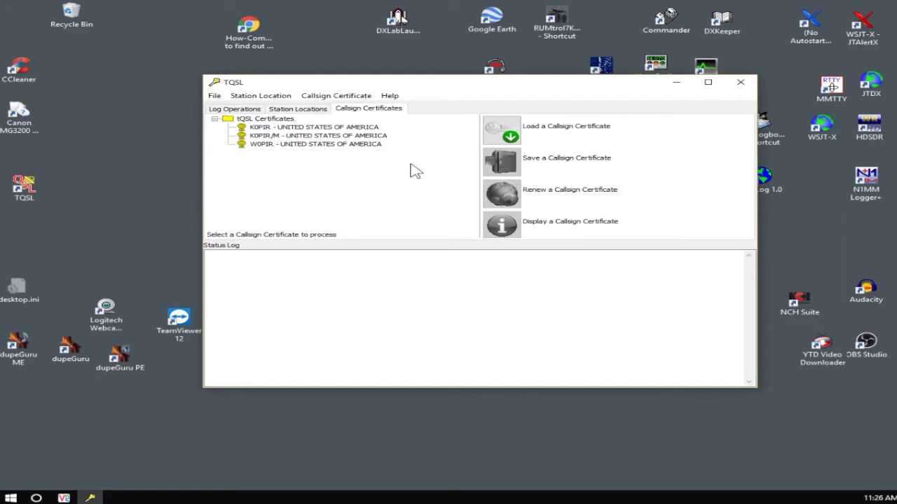
click(374, 128)
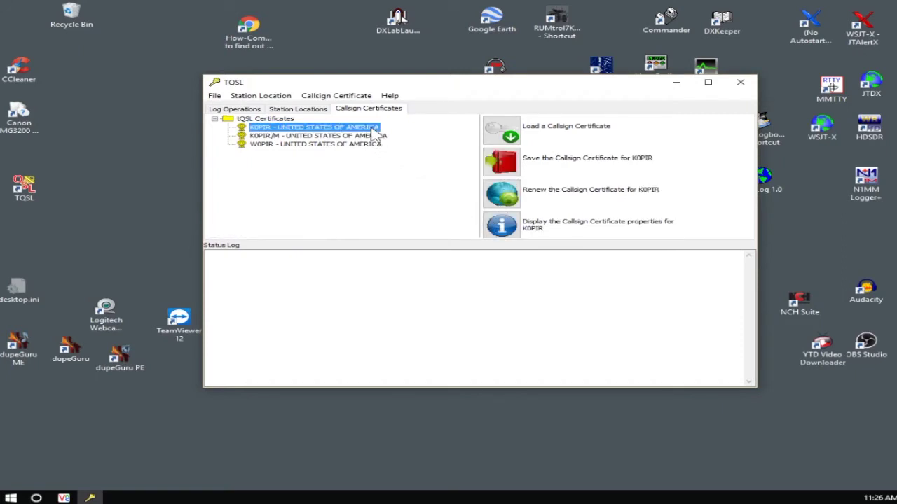
- Save the selected certificate as a .p12 file on USB Drive (E:) with no password
click(502, 165)
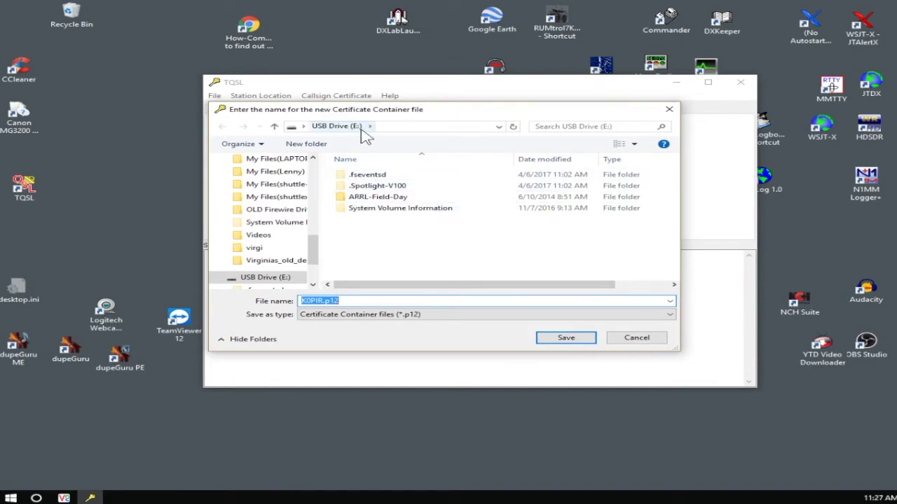
click(564, 340)
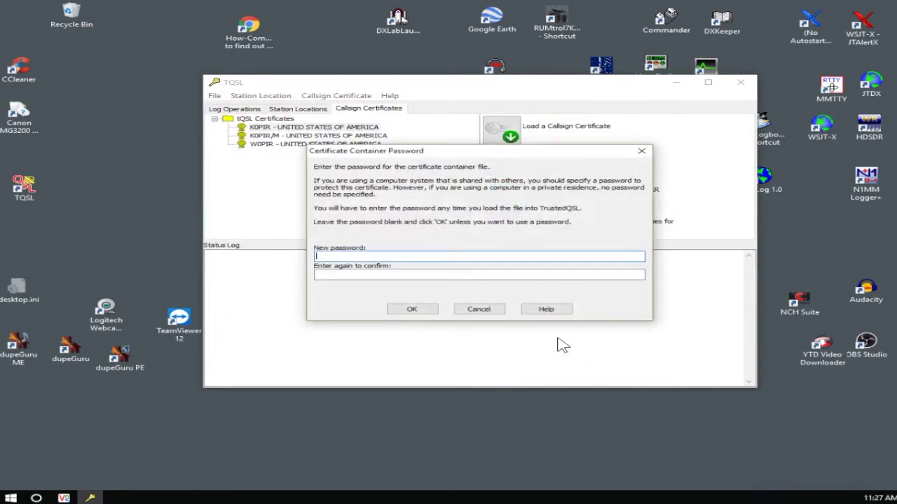
click(413, 309)
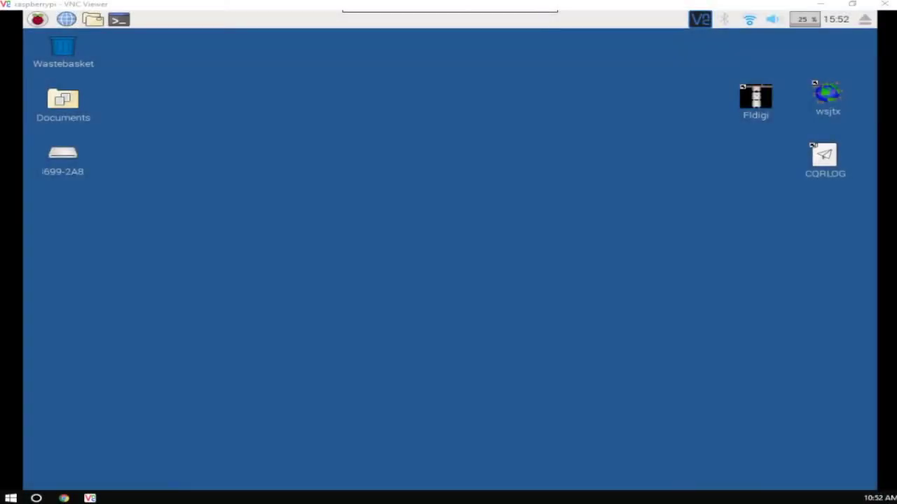
- Open the applications menu on the remote Raspberry Pi desktop
click(40, 23)
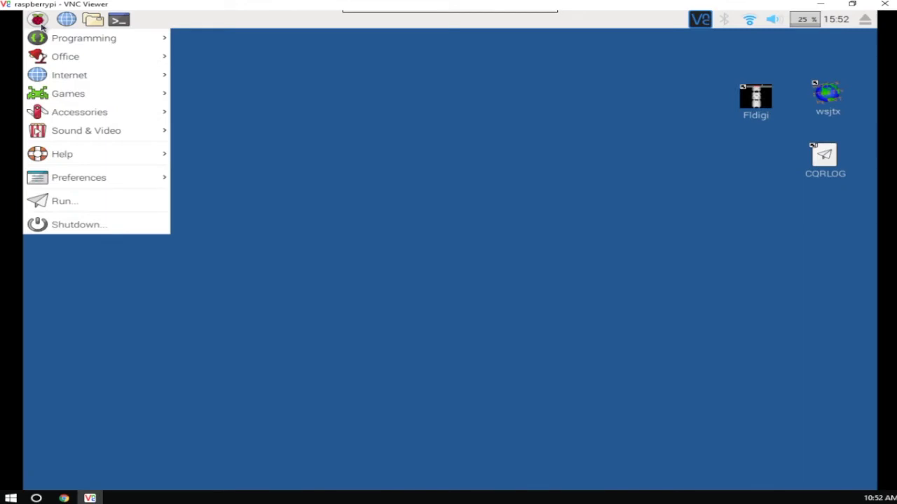
- Search Add / Remove Software for tqsl, showing trustedqsl-2.0.3-2 already installed
mouse_move(75, 180)
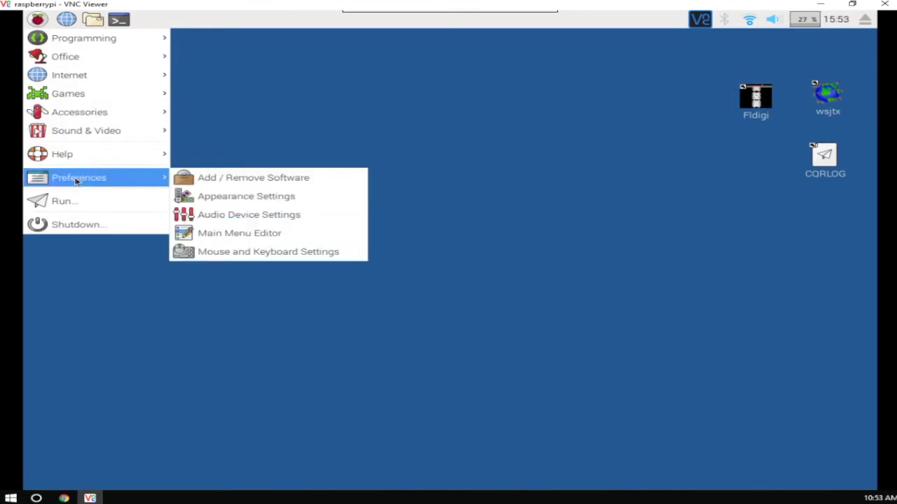
click(202, 183)
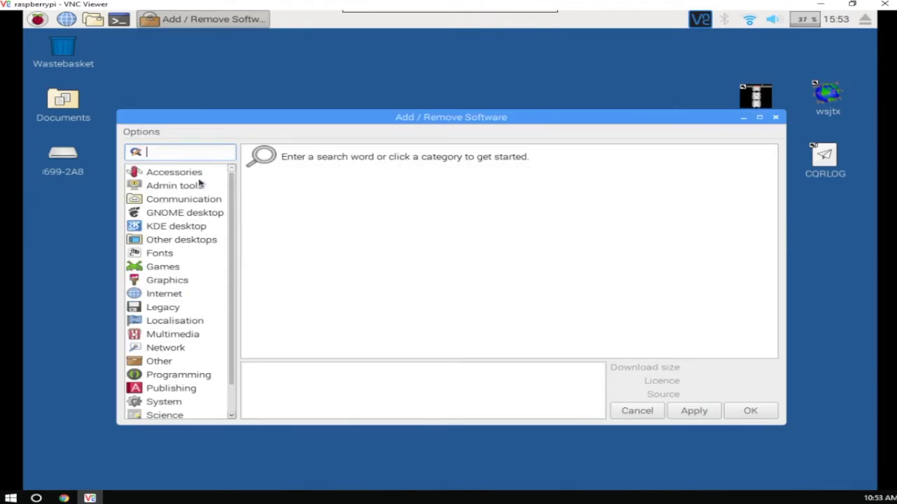
text(tqsl)
key(Return)
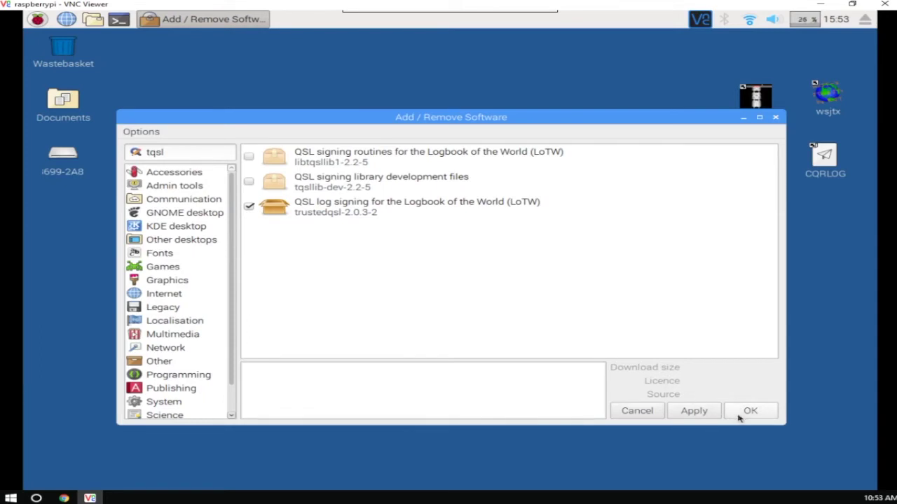
- Cancel the software installer, launch TrustedQSL from Accessories and decline requesting a new certificate
click(651, 413)
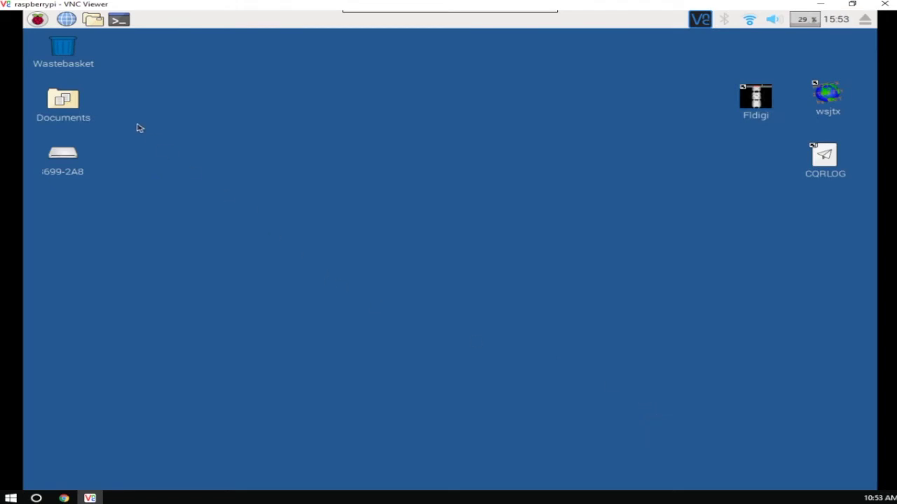
click(38, 21)
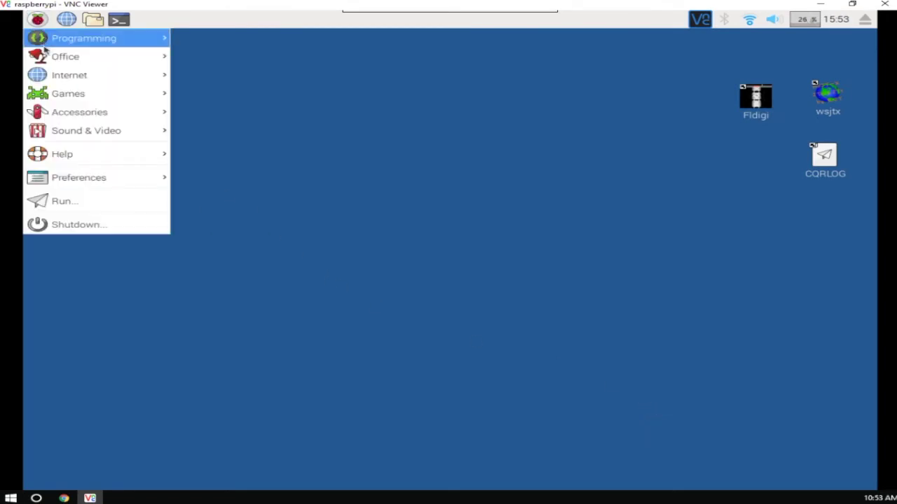
mouse_move(43, 114)
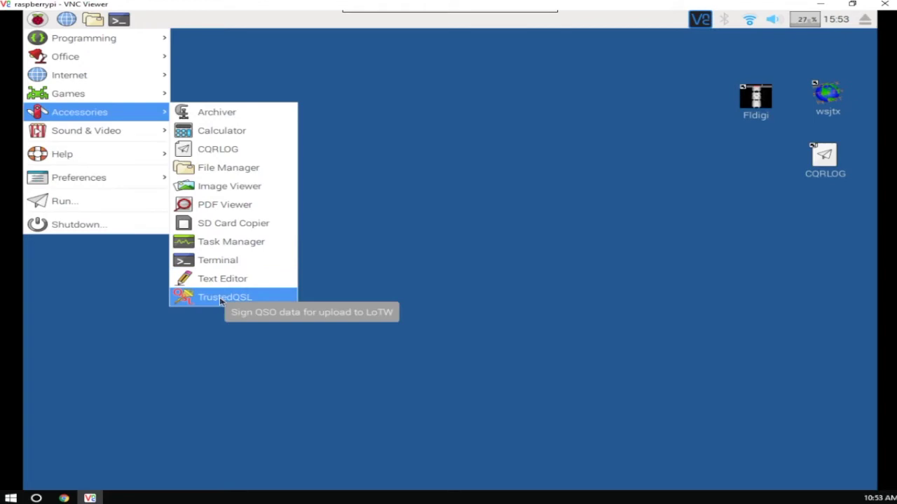
click(220, 299)
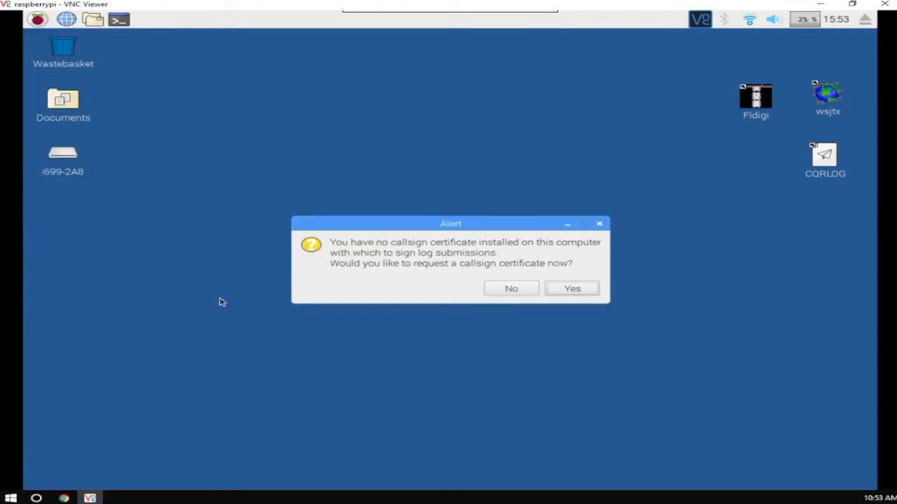
click(501, 293)
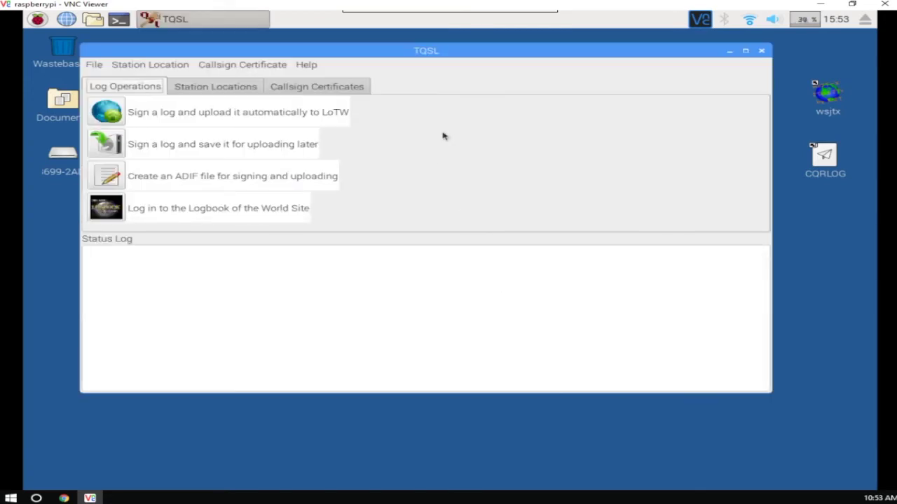
- Move the TQSL window right and start loading a certificate from the empty Callsign Certificates list
drag(452, 54, 533, 54)
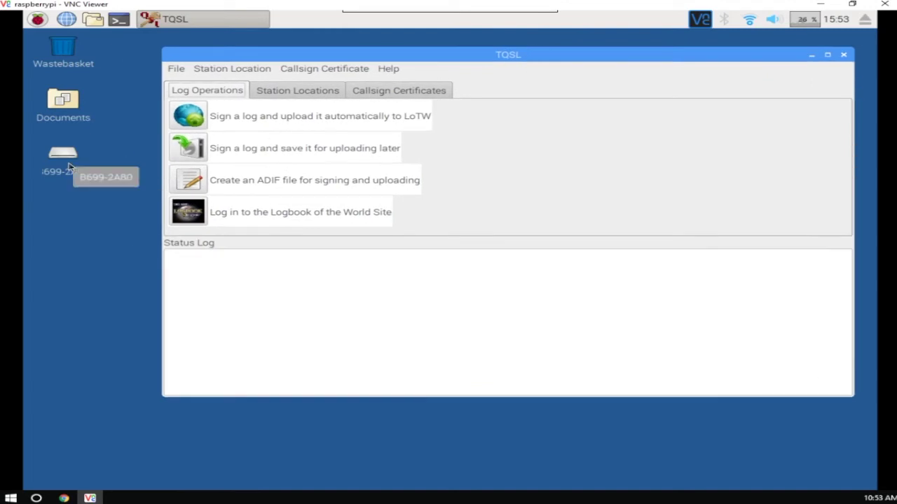
click(366, 92)
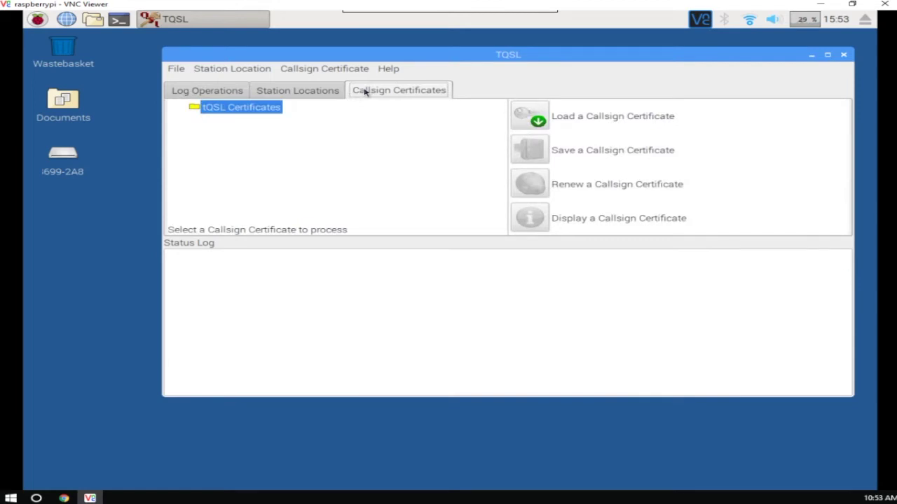
click(530, 120)
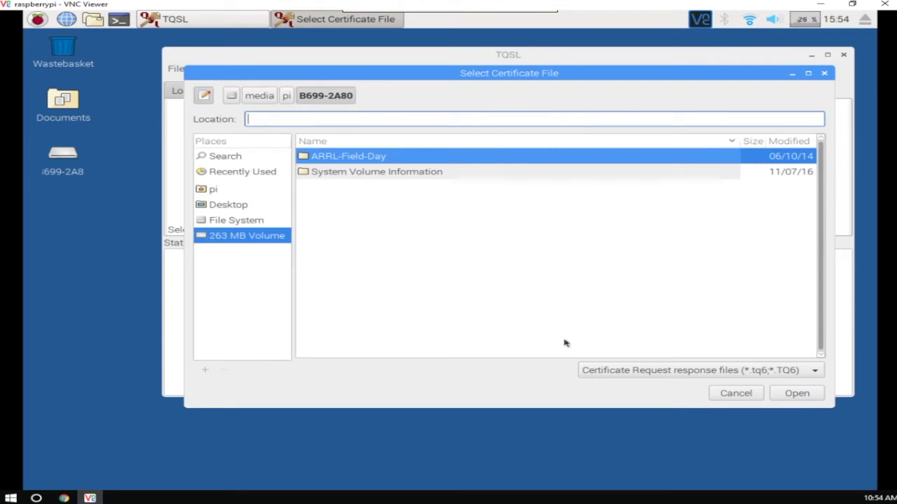
- Load the .p12 callsign certificate container from the USB volume with a blank password
click(813, 371)
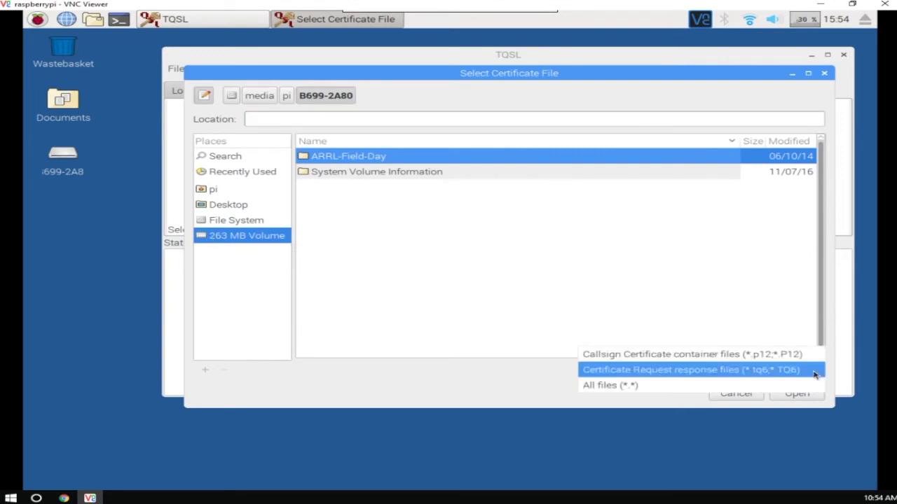
click(815, 355)
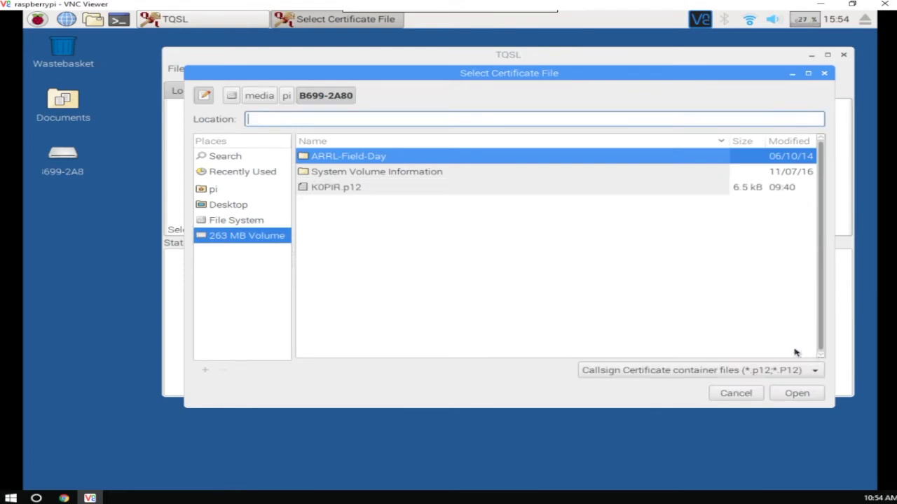
click(351, 191)
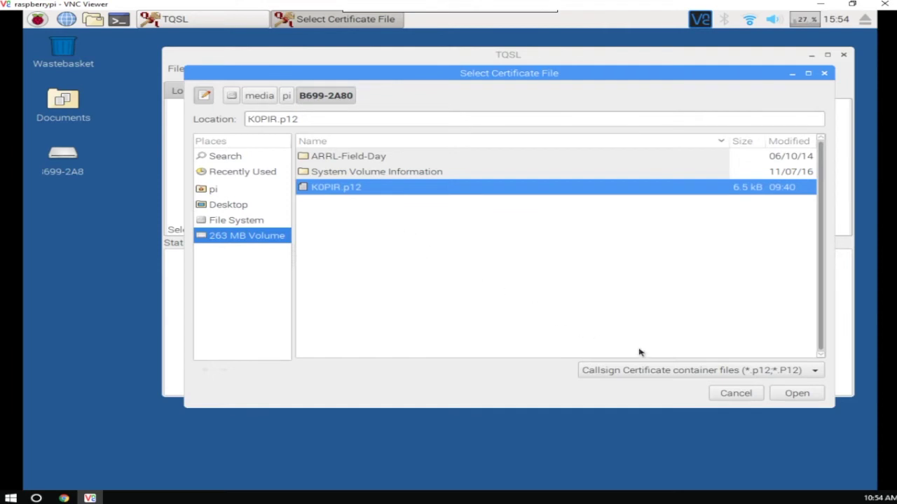
click(787, 400)
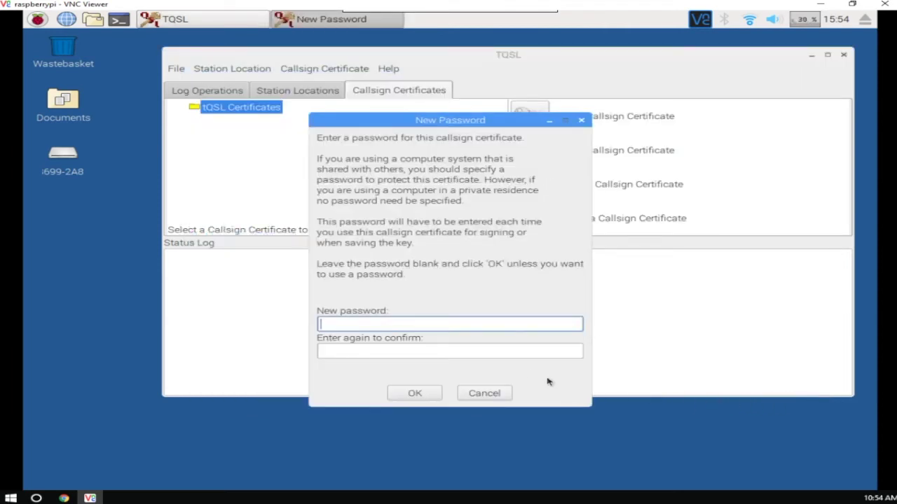
click(415, 394)
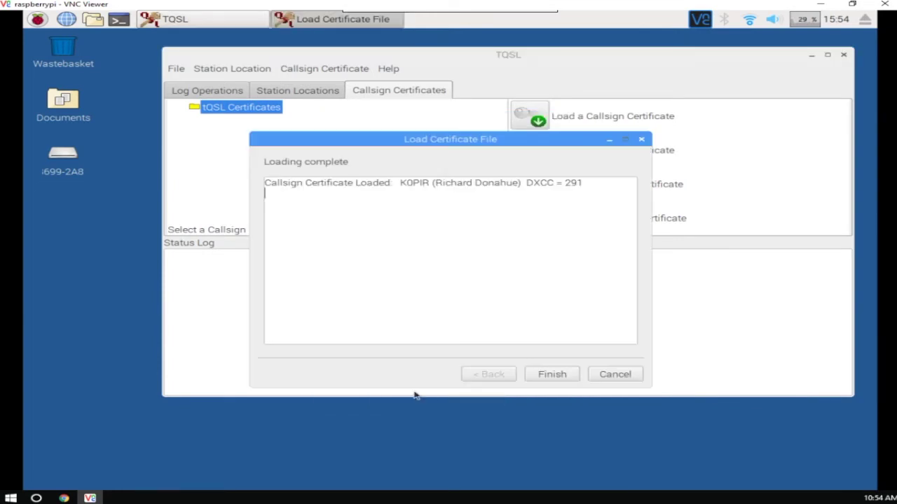
click(538, 374)
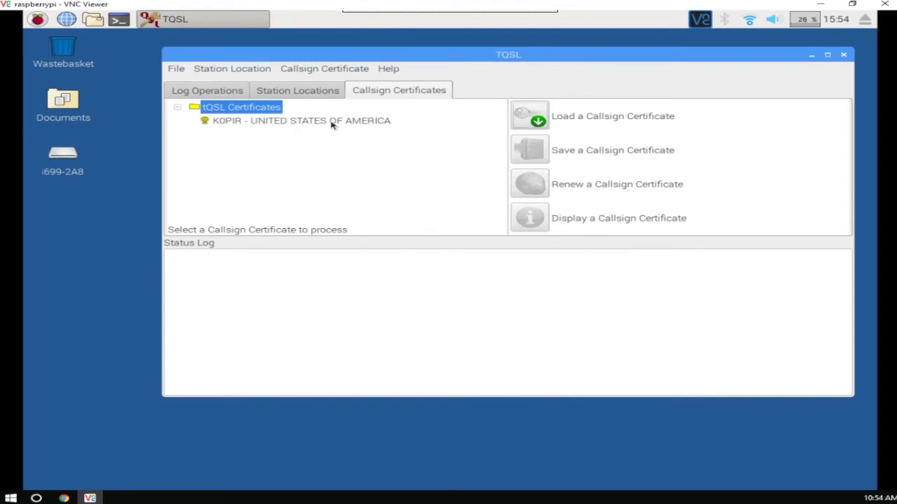
- Start creating a new station location from the Station Locations tab
click(311, 95)
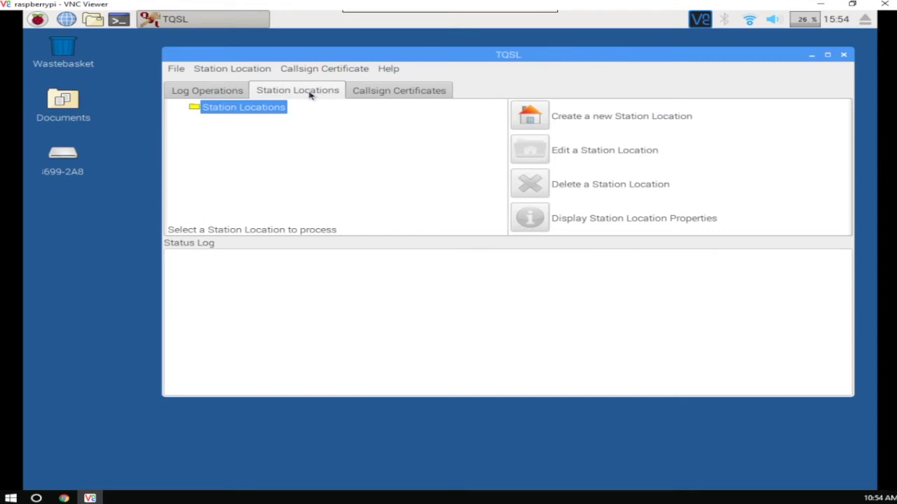
click(529, 124)
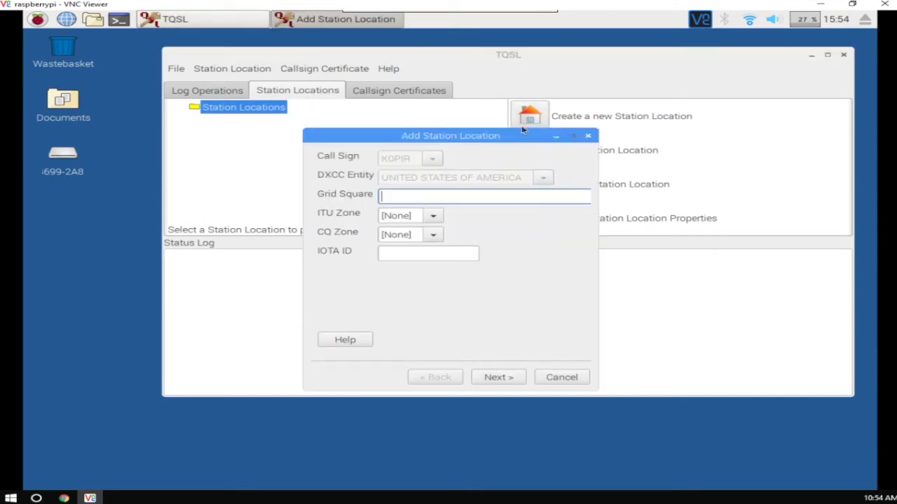
- Enter grid square DN94ui, ITU zone 7 and CQ zone 4, then continue to the state page
text(N94)
text(ui)
click(434, 217)
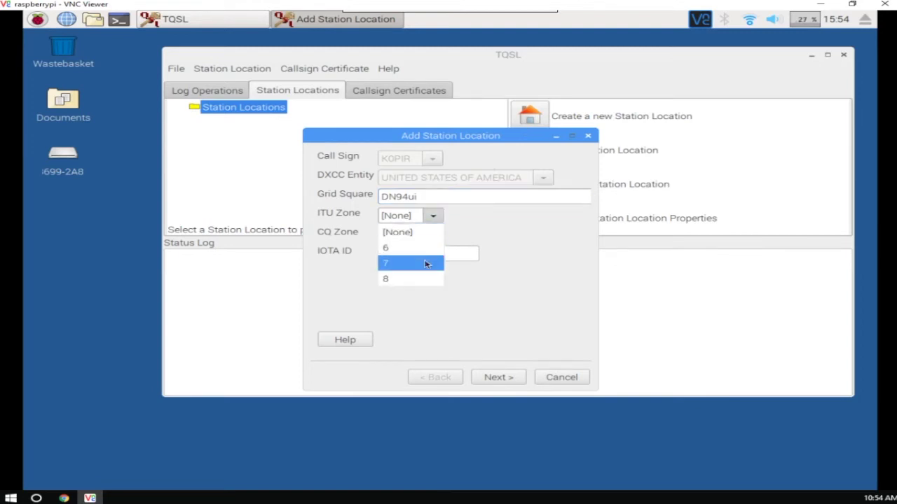
click(426, 263)
click(437, 237)
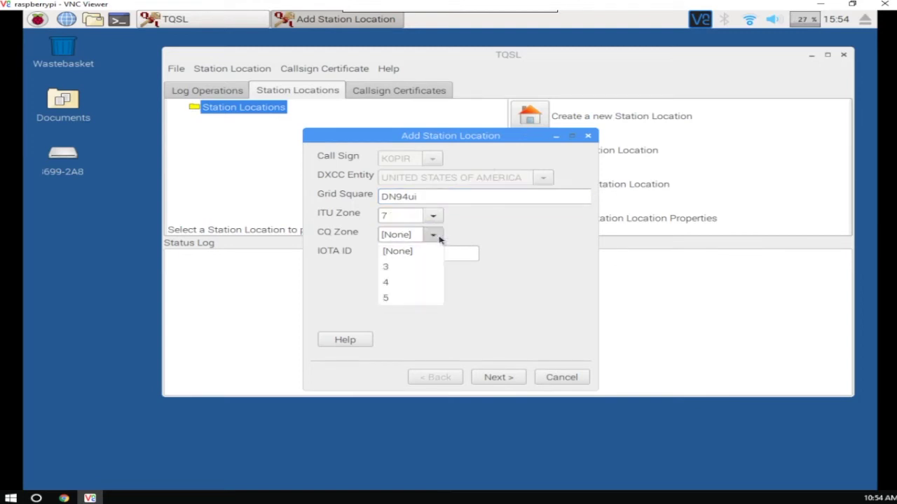
click(427, 282)
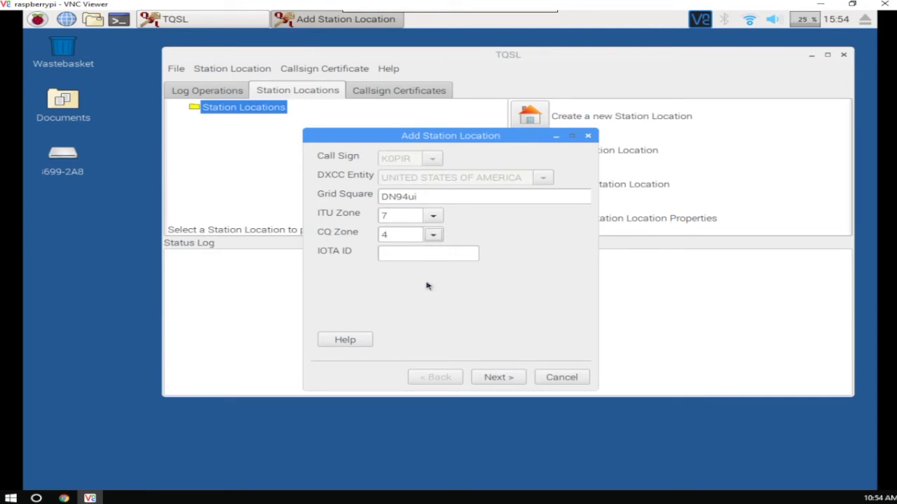
click(504, 379)
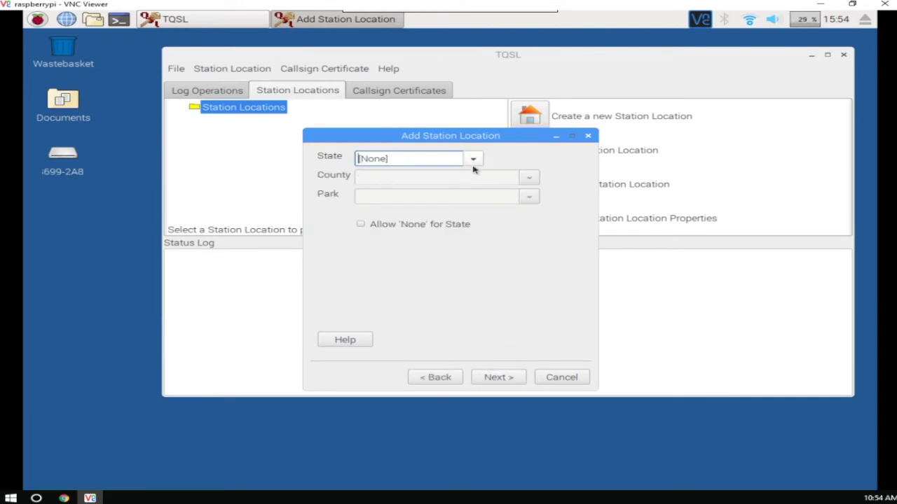
- Pick South Dakota as the state and Hughes as the county, then continue to naming
click(472, 161)
scroll(458, 210, down, 1)
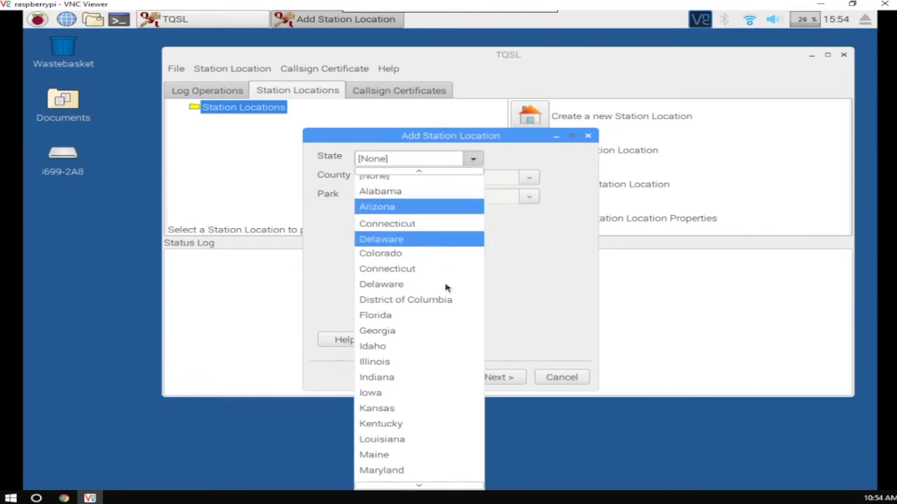
mouse_move(420, 485)
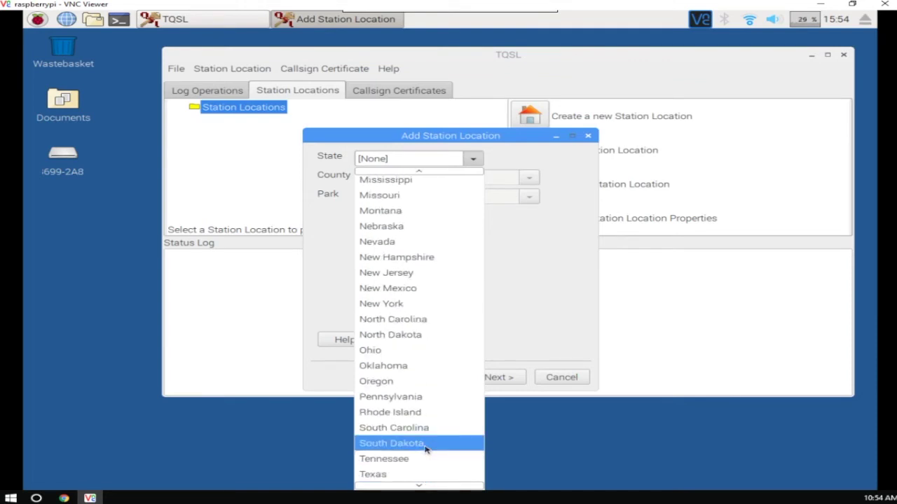
click(426, 443)
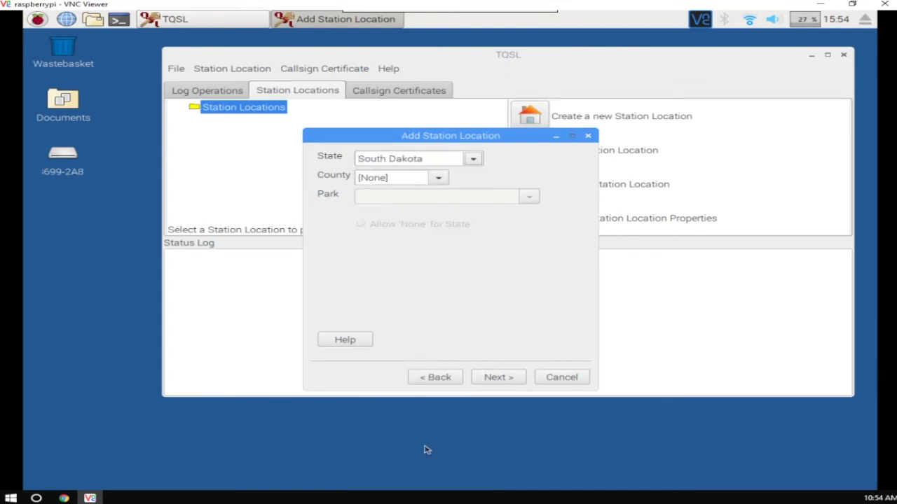
click(438, 179)
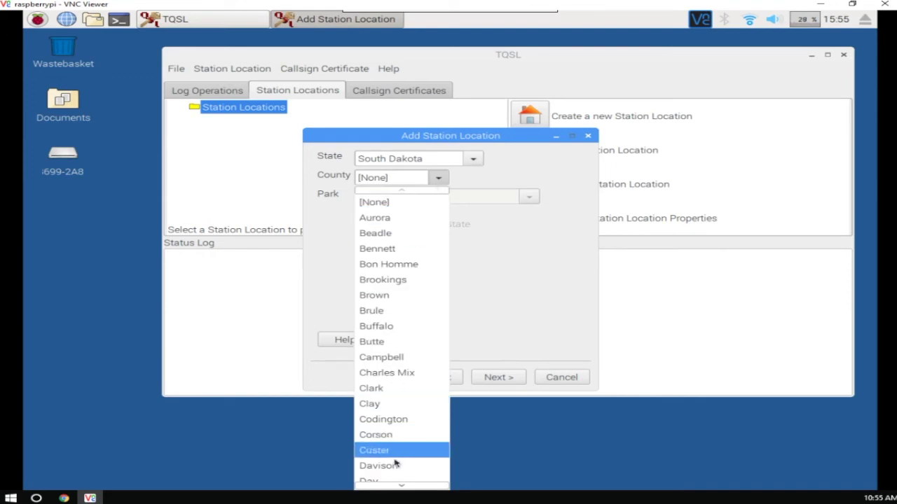
scroll(396, 480, down, 5)
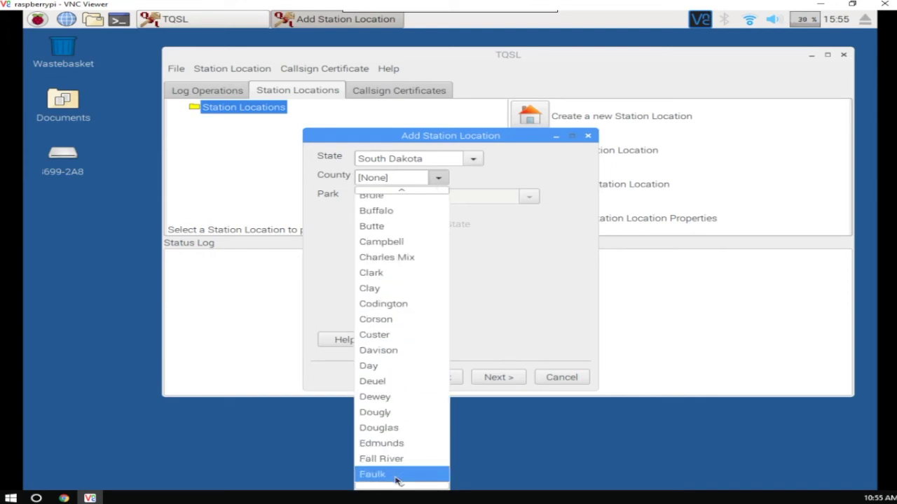
scroll(396, 479, down, 3)
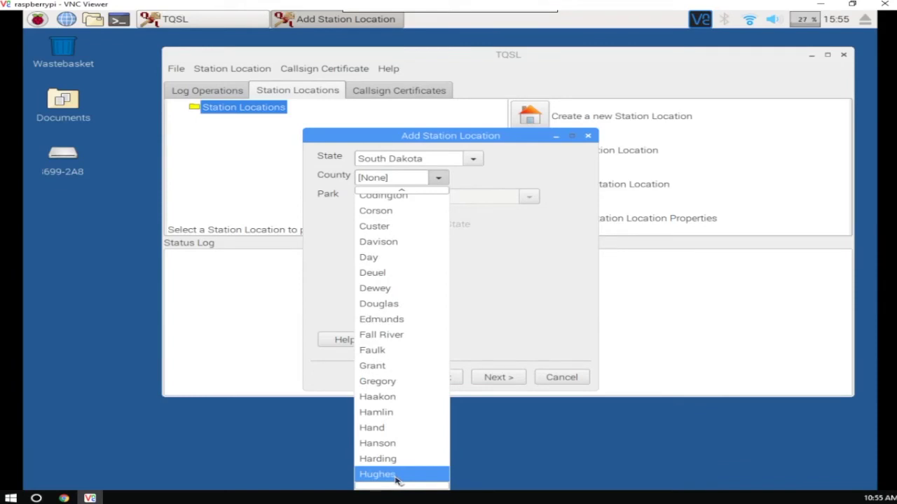
click(396, 461)
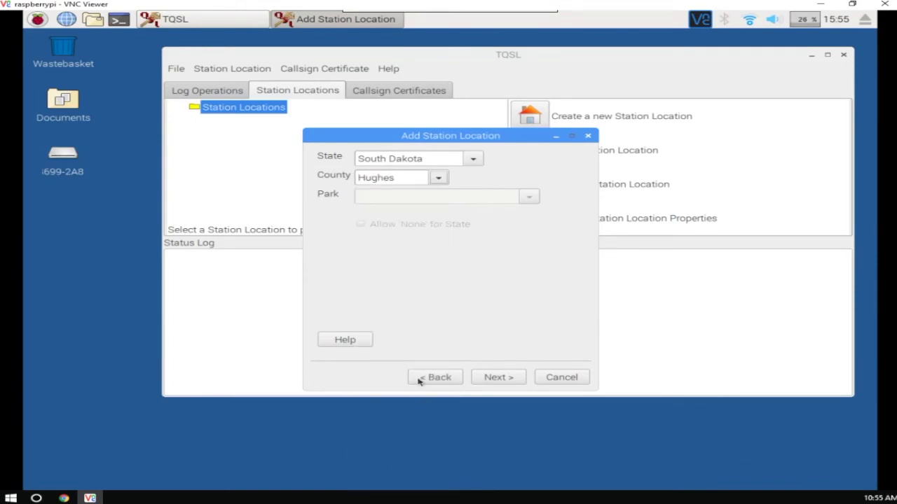
click(503, 377)
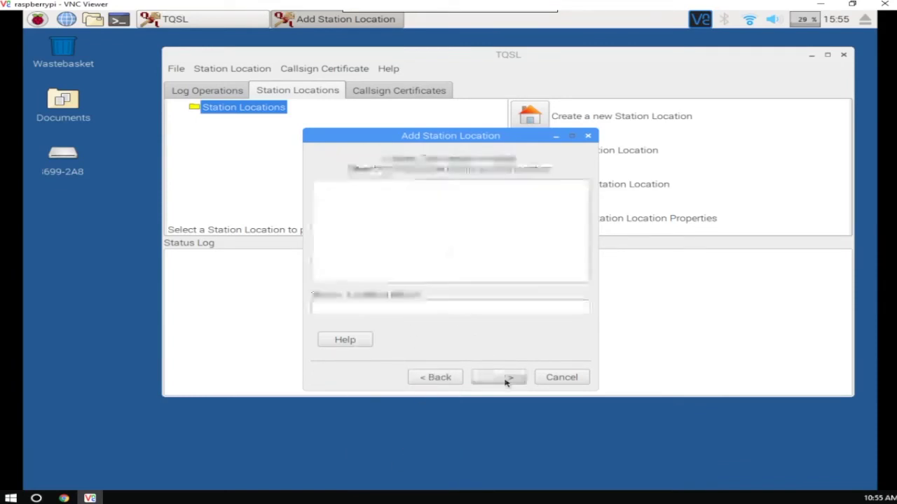
- Name the new station location 'Home' and finish adding it under the callsign
click(477, 310)
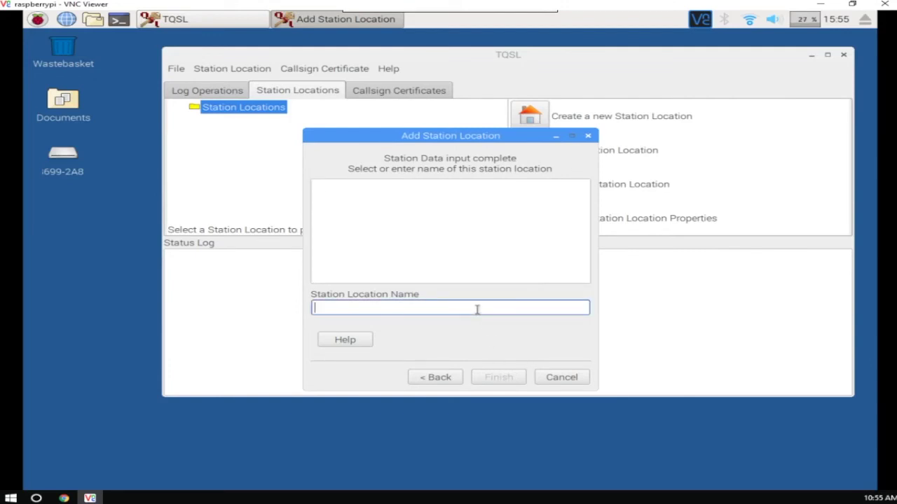
text(Home)
click(497, 378)
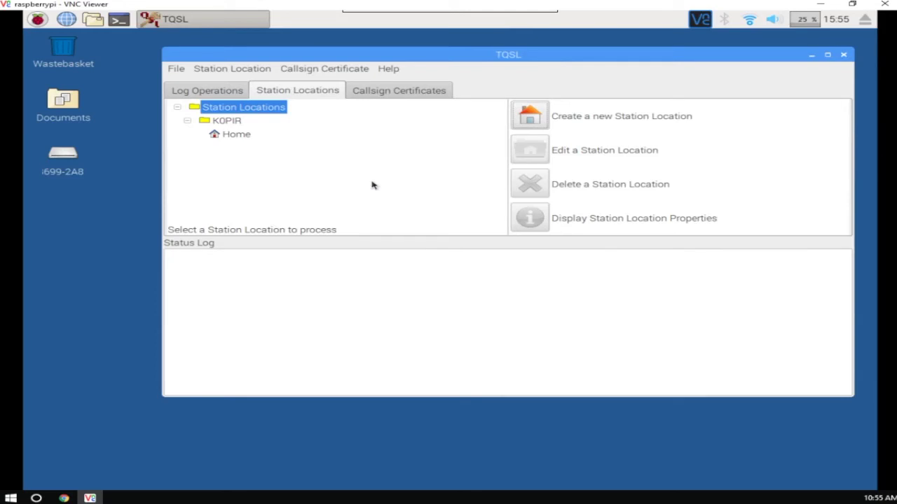
- Start signing with automatic LoTW upload, choosing the ADIF log in pi/.fldigi/logs
click(220, 93)
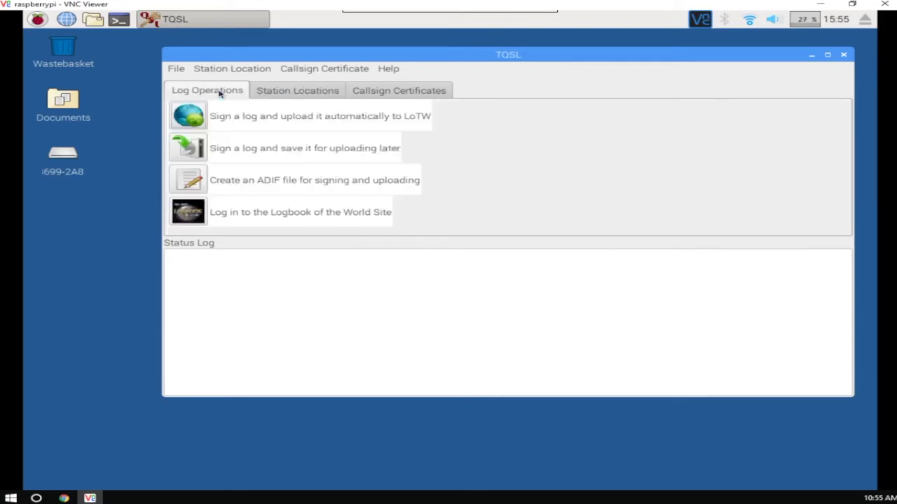
click(197, 116)
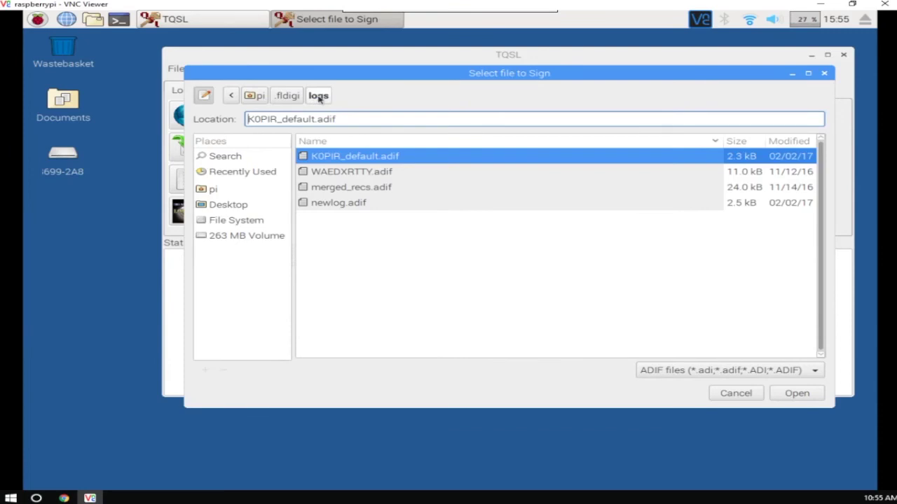
click(255, 96)
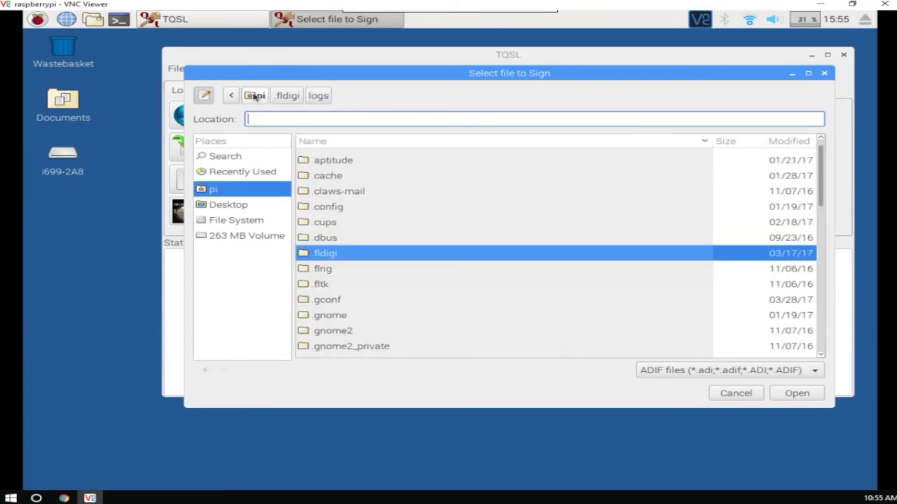
double_click(303, 260)
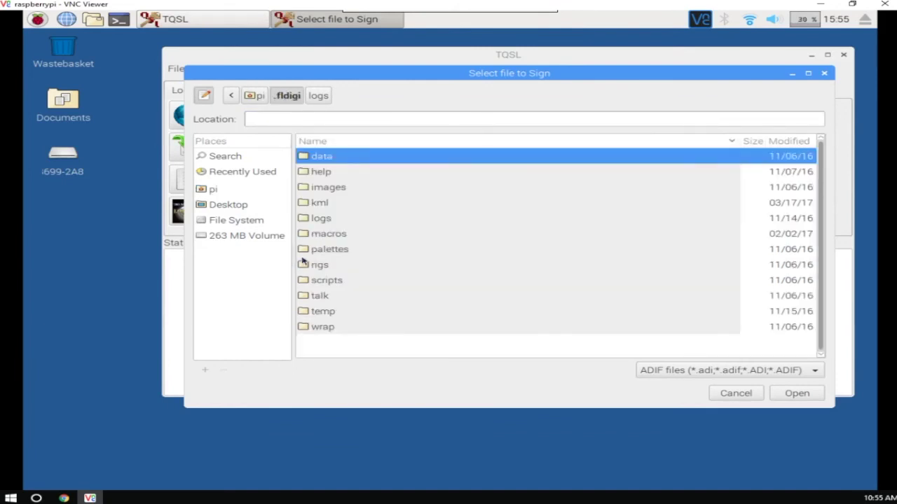
double_click(304, 220)
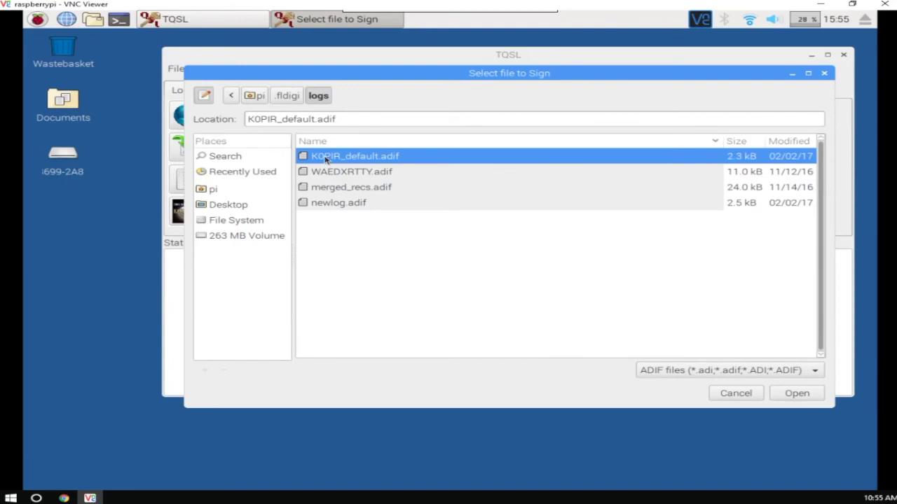
click(792, 395)
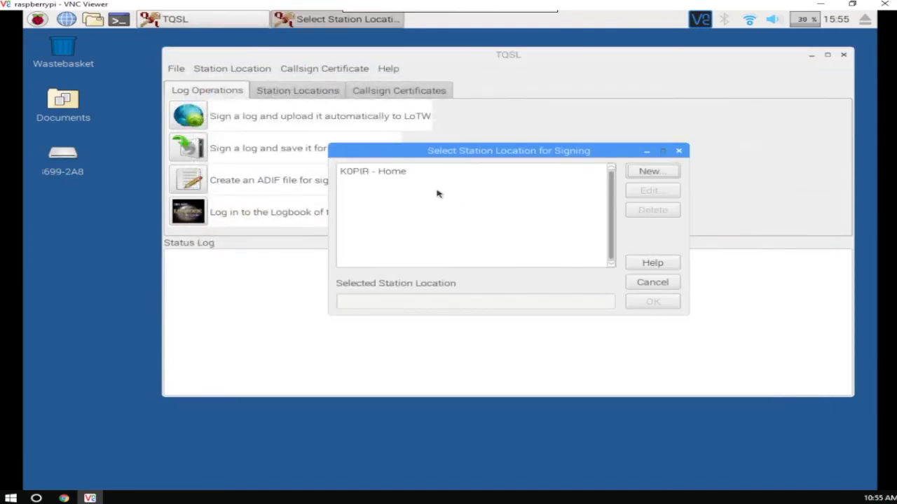
- Sign with the Home location and no date restriction, then cancel over 8 duplicate QSOs
click(410, 175)
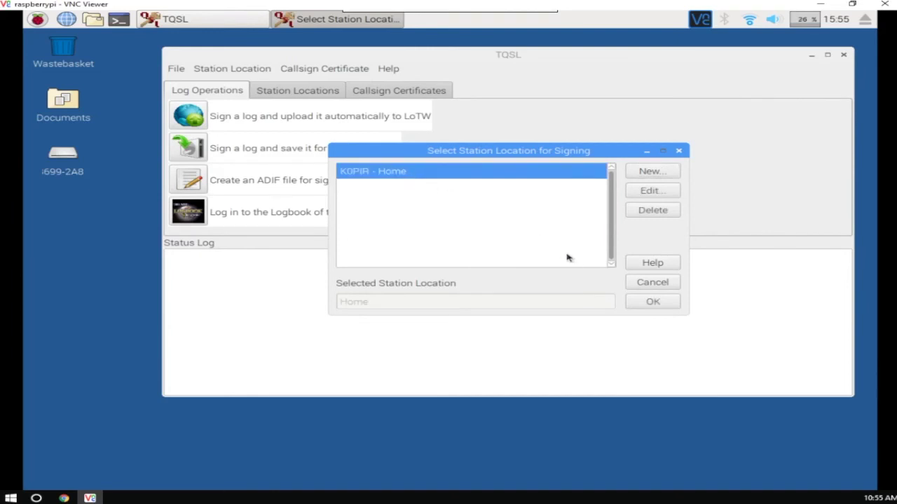
click(650, 309)
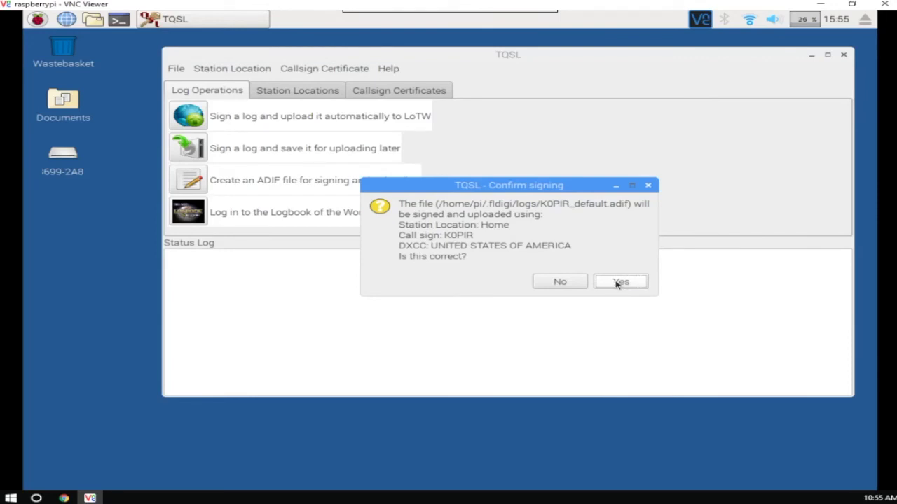
click(616, 283)
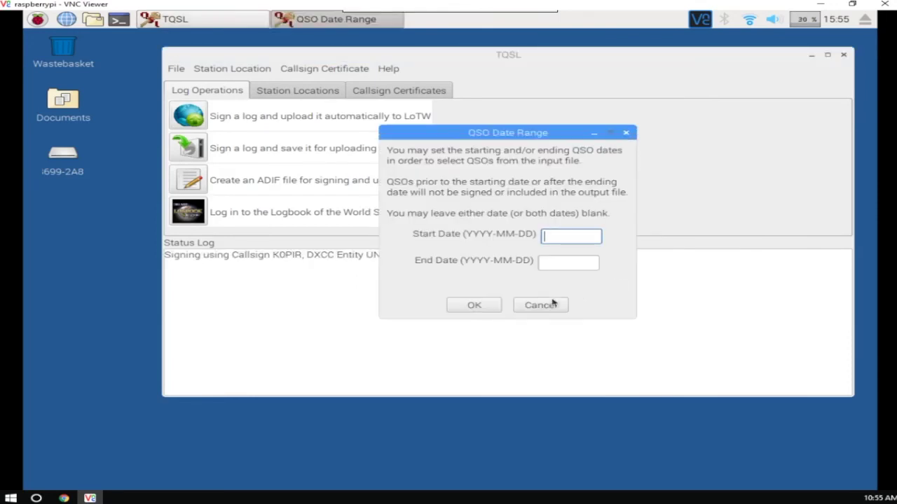
click(489, 307)
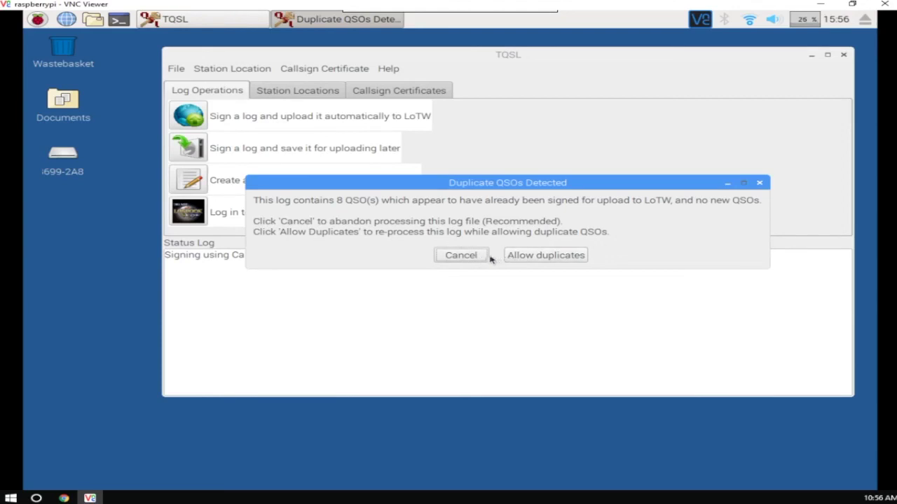
click(479, 257)
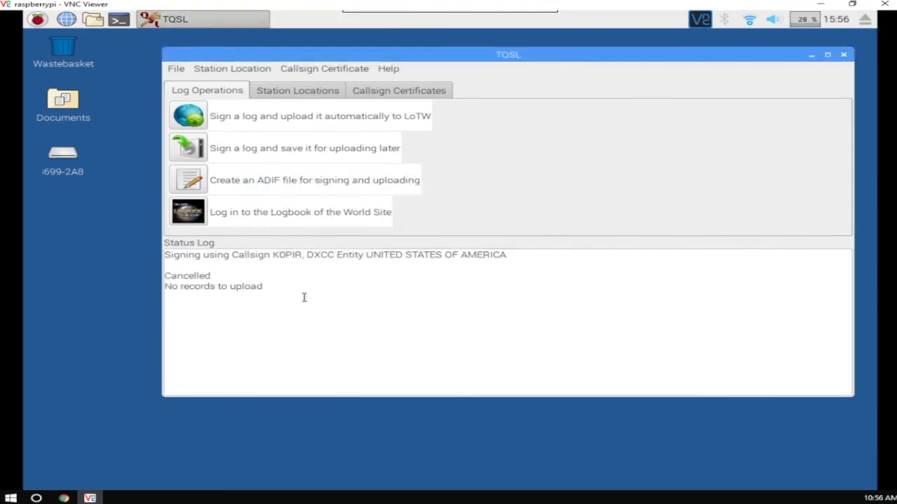